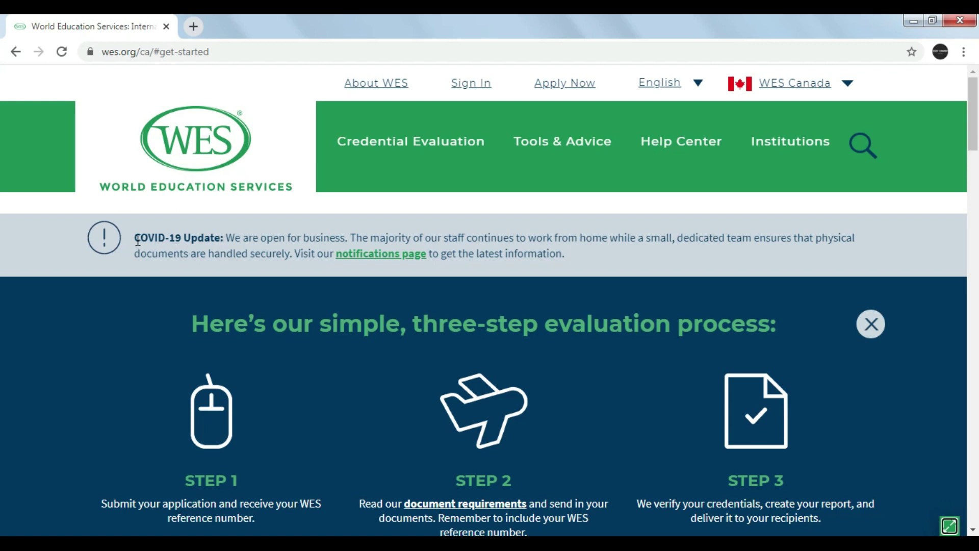
Highlight the opening of the COVID-19 notice on the WES Canada page.
{"action": "left_click_drag", "start_coordinate": [137, 240], "coordinate": [346, 237]}
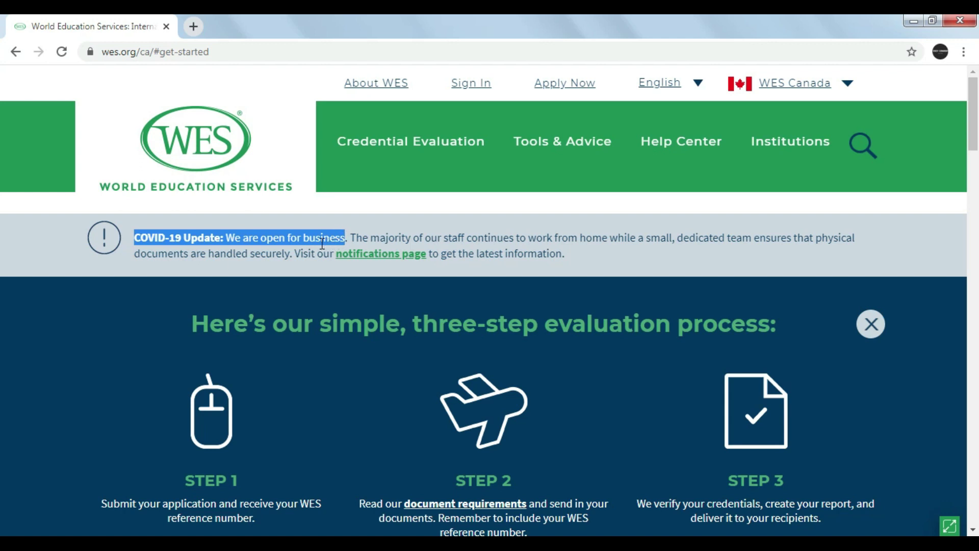
{"action": "left_click", "coordinate": [319, 346]}
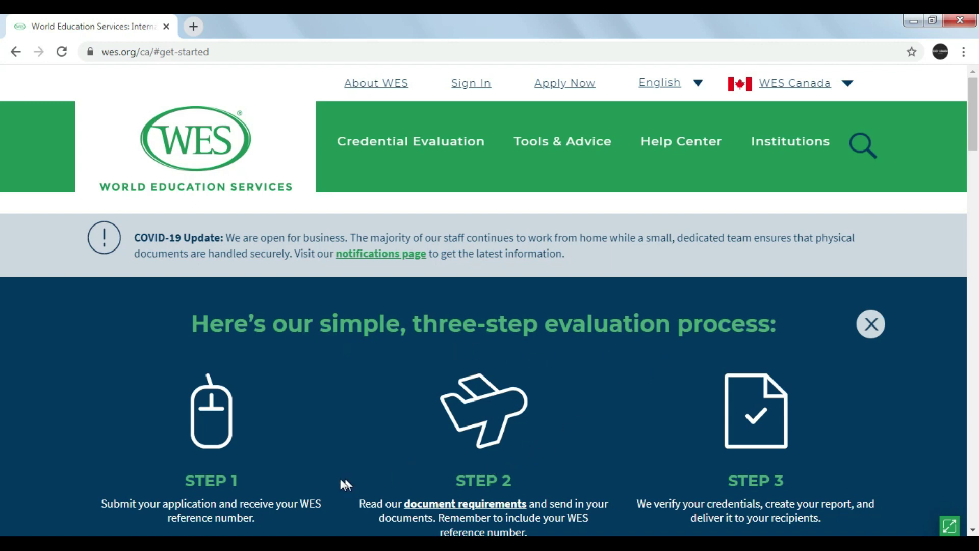
{"action": "double_click", "coordinate": [224, 479]}
{"action": "left_click", "coordinate": [973, 531]}
{"action": "scroll", "coordinate": [973, 530], "scroll_direction": "down", "scroll_amount": 3}
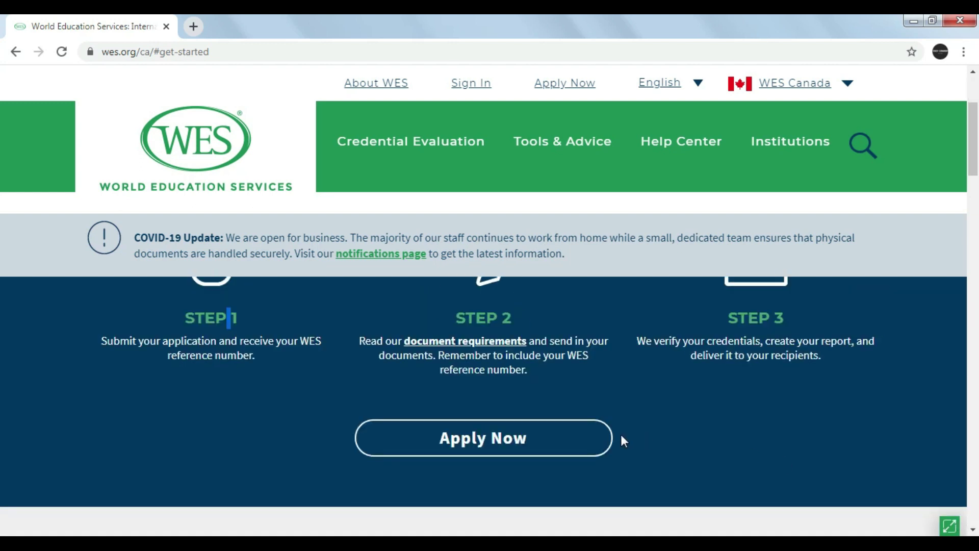
Begin an application and choose Canada as where the evaluation will be used.
{"action": "left_click", "coordinate": [567, 459]}
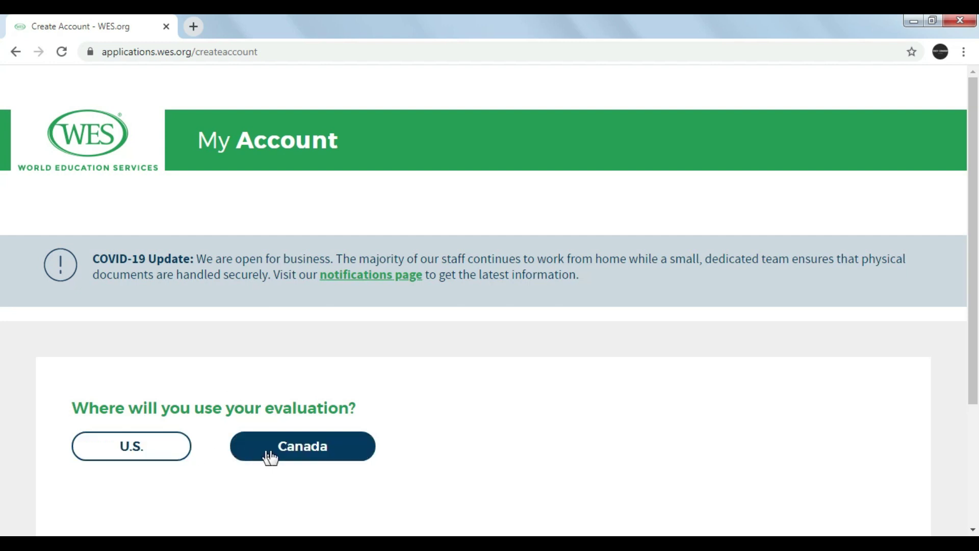
{"action": "left_click", "coordinate": [294, 456]}
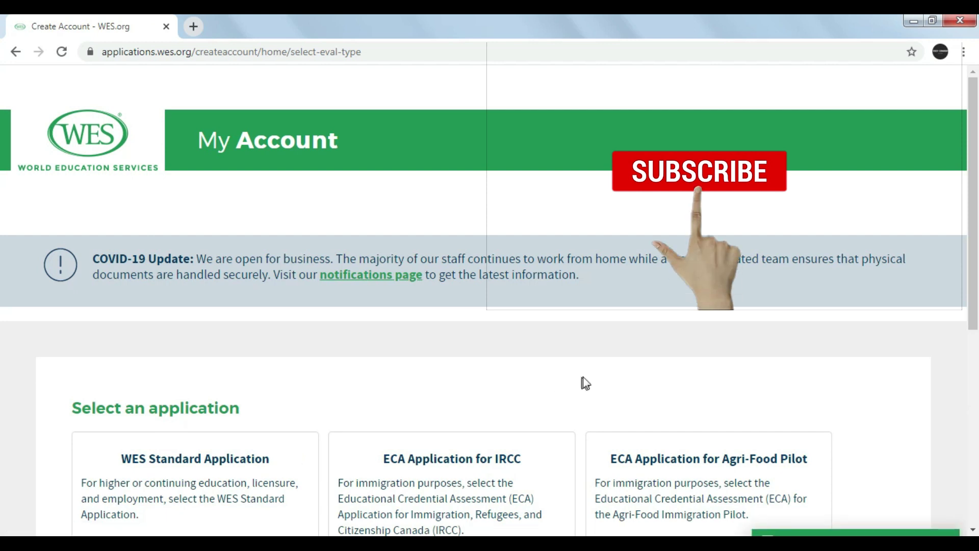
{"action": "left_click_drag", "start_coordinate": [974, 301], "coordinate": [975, 352]}
{"action": "scroll", "coordinate": [3, 352], "scroll_direction": "down", "scroll_amount": 1}
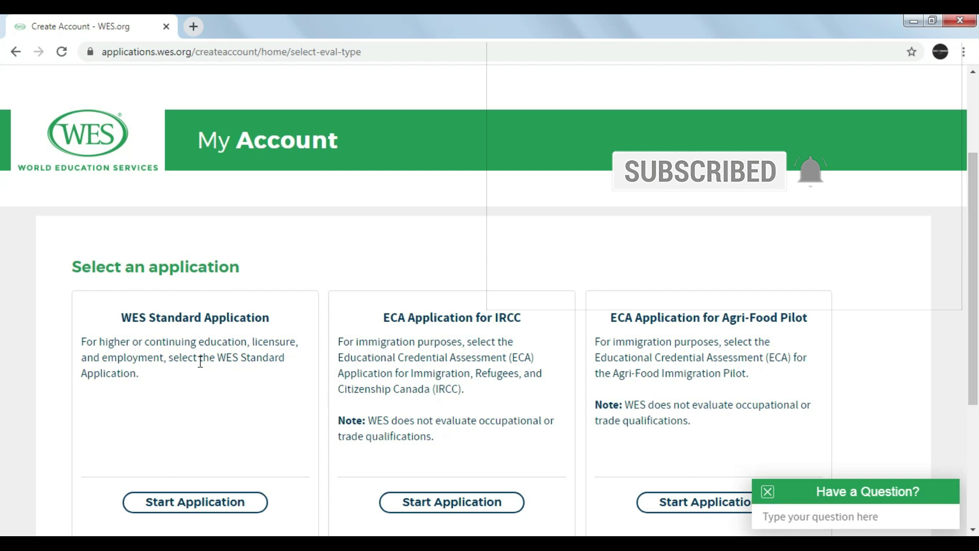
Review the Standard and ECA for IRCC descriptions, then start the ECA Application for IRCC.
{"action": "left_click_drag", "start_coordinate": [148, 343], "coordinate": [266, 377]}
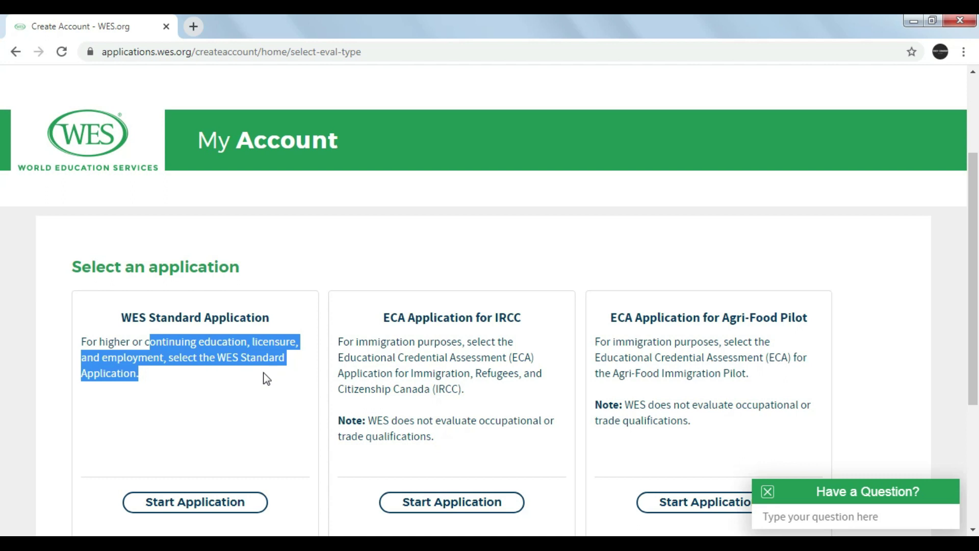
{"action": "left_click", "coordinate": [393, 390]}
{"action": "left_click_drag", "start_coordinate": [357, 345], "coordinate": [467, 348]}
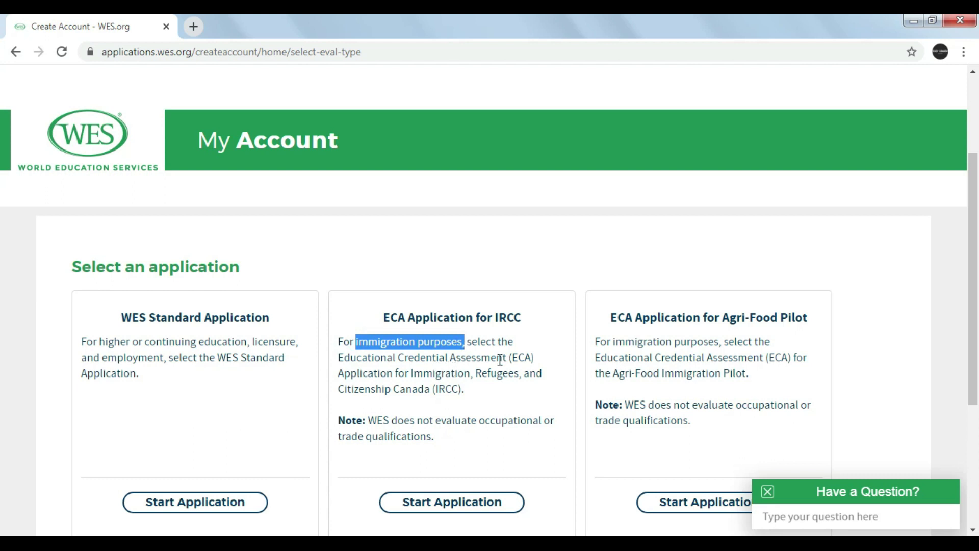
{"action": "left_click_drag", "start_coordinate": [344, 358], "coordinate": [550, 371]}
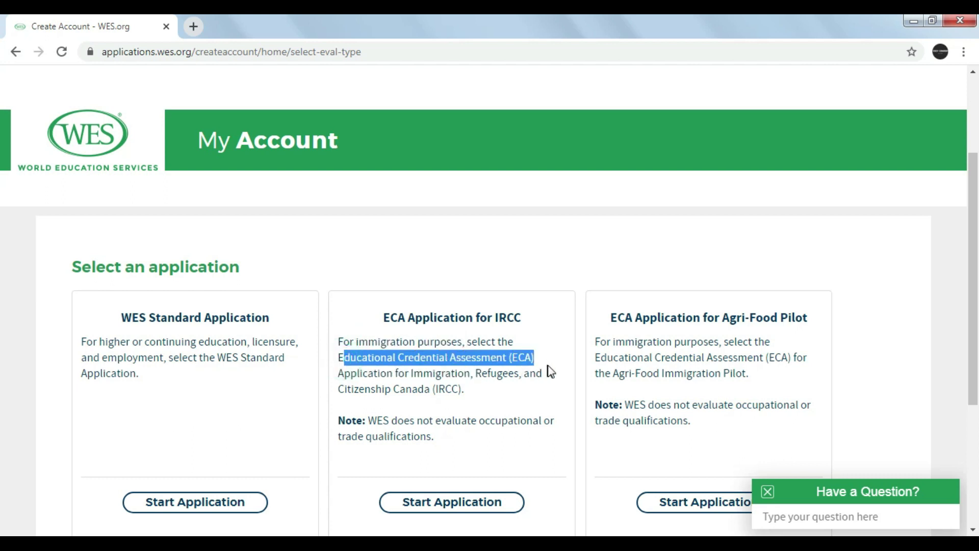
{"action": "left_click", "coordinate": [480, 504]}
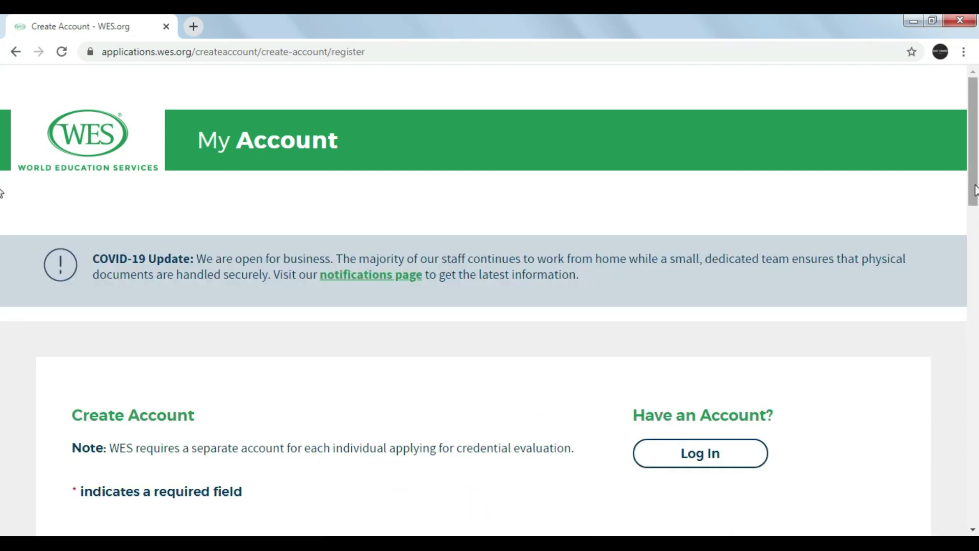
Enter the applicant's first and last name and set the birth date to February 1.
{"action": "left_click_drag", "start_coordinate": [975, 188], "coordinate": [975, 252]}
{"action": "left_click", "coordinate": [422, 318]}
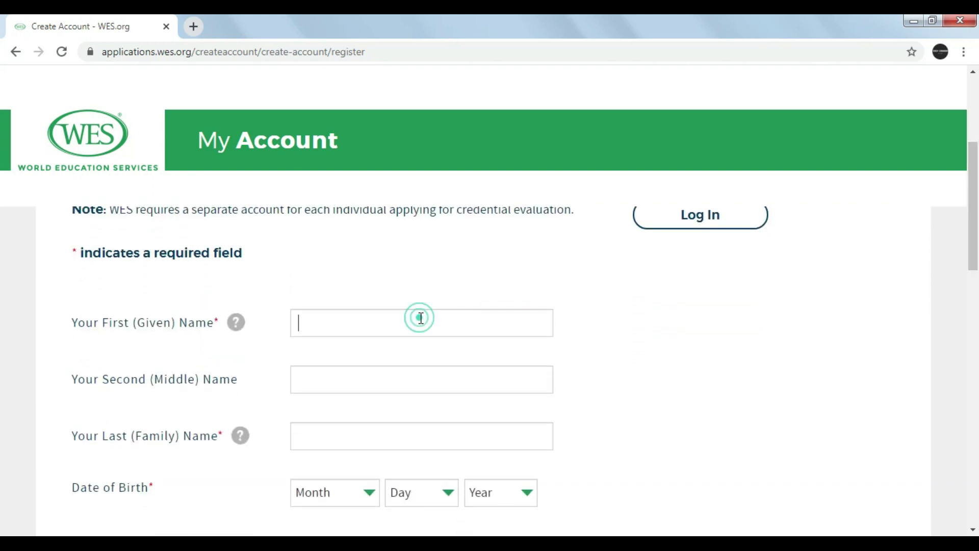
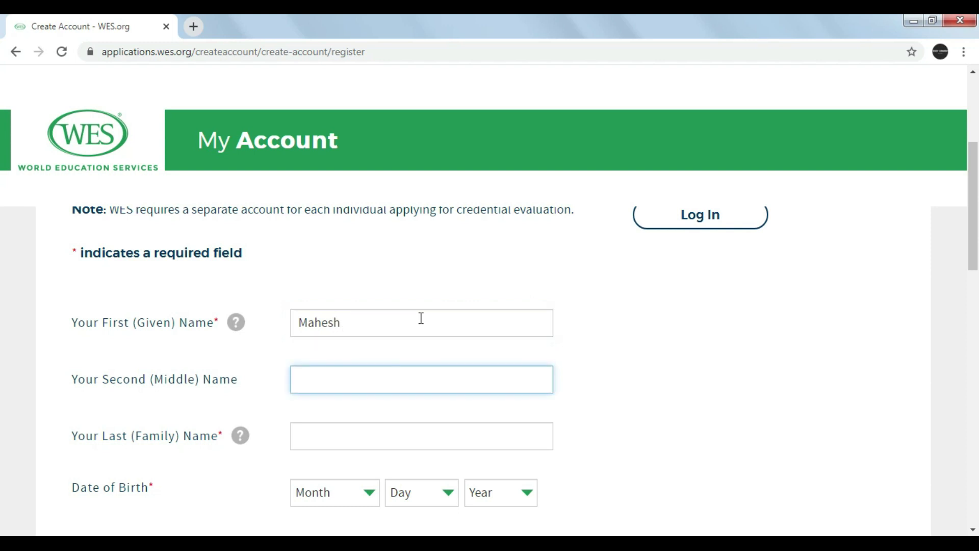
{"action": "key", "text": "Tab"}
{"action": "key", "text": "Tab"}
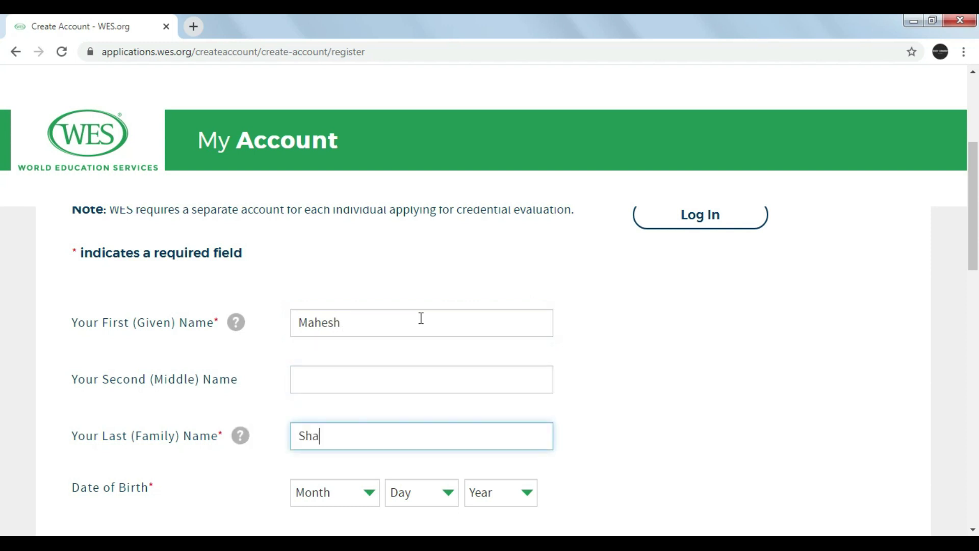
{"action": "key", "text": "Tab"}
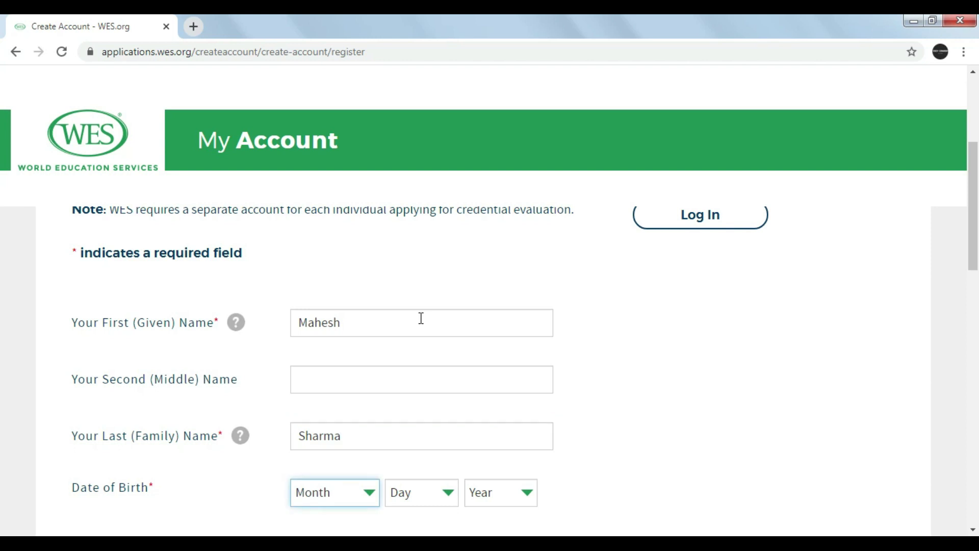
{"action": "key", "text": "Down"}
{"action": "key", "text": "Down"}
{"action": "key", "text": "Tab"}
{"action": "key", "text": "Down"}
Fill in the applicant's e-mail address and the password fields.
{"action": "scroll", "coordinate": [540, 351], "scroll_direction": "down", "scroll_amount": 5}
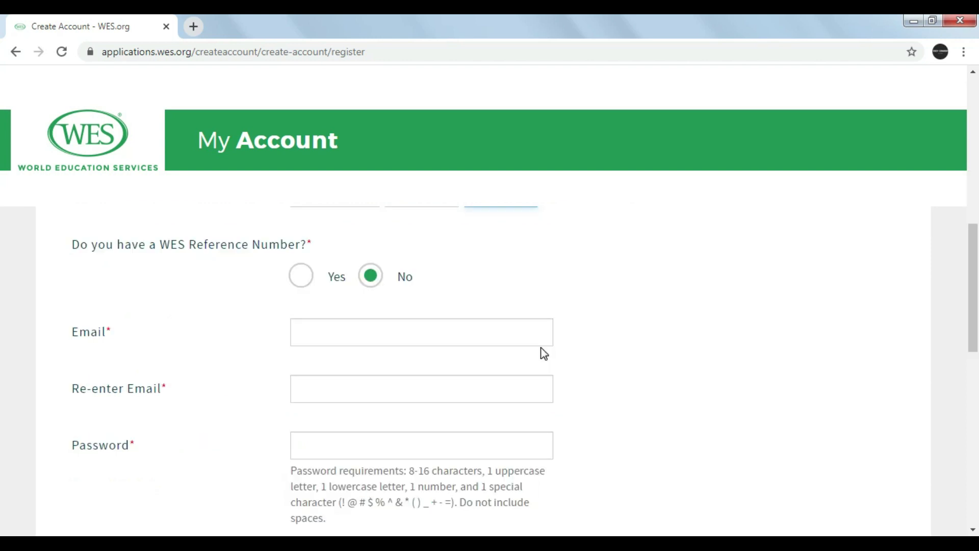
{"action": "left_click", "coordinate": [464, 328]}
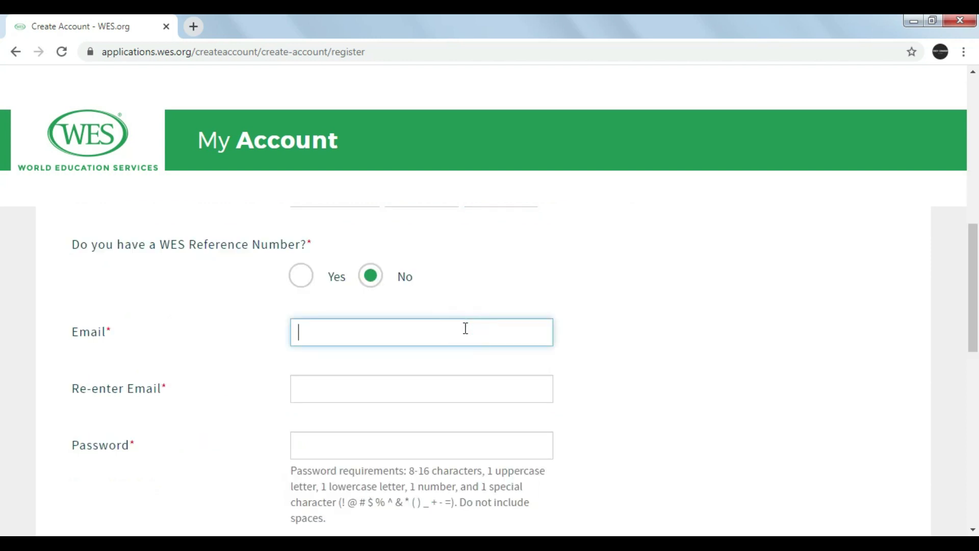
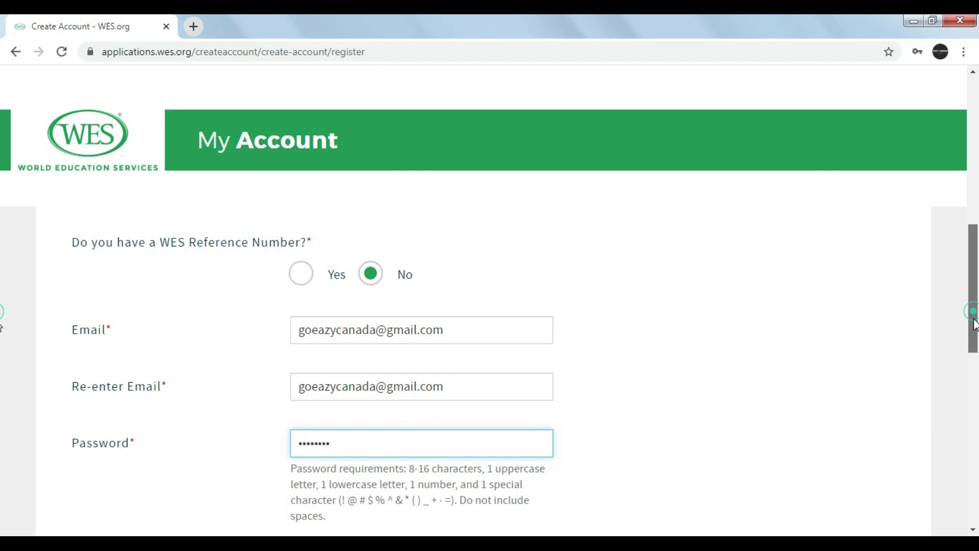
{"action": "scroll", "coordinate": [971, 316], "scroll_direction": "down", "scroll_amount": 2}
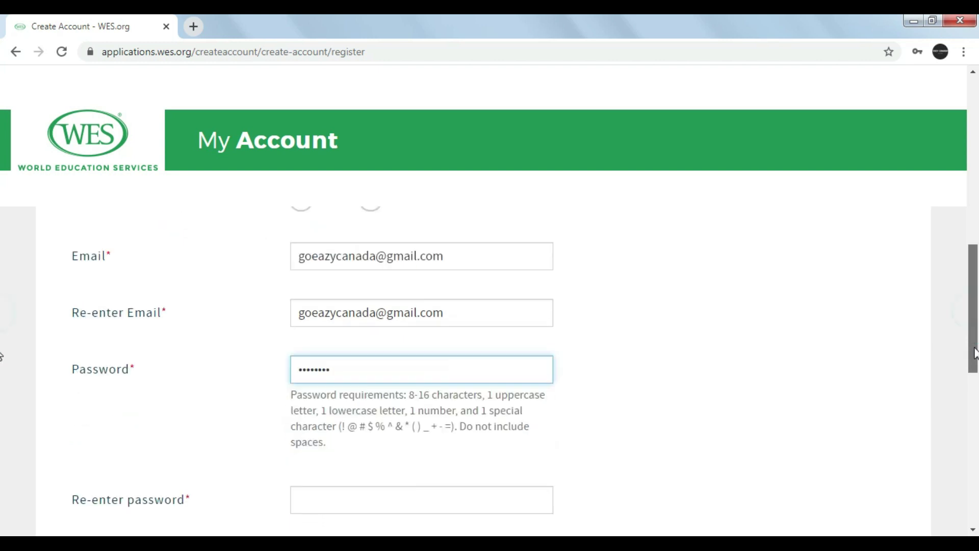
{"action": "scroll", "coordinate": [2, 356], "scroll_direction": "down", "scroll_amount": 3}
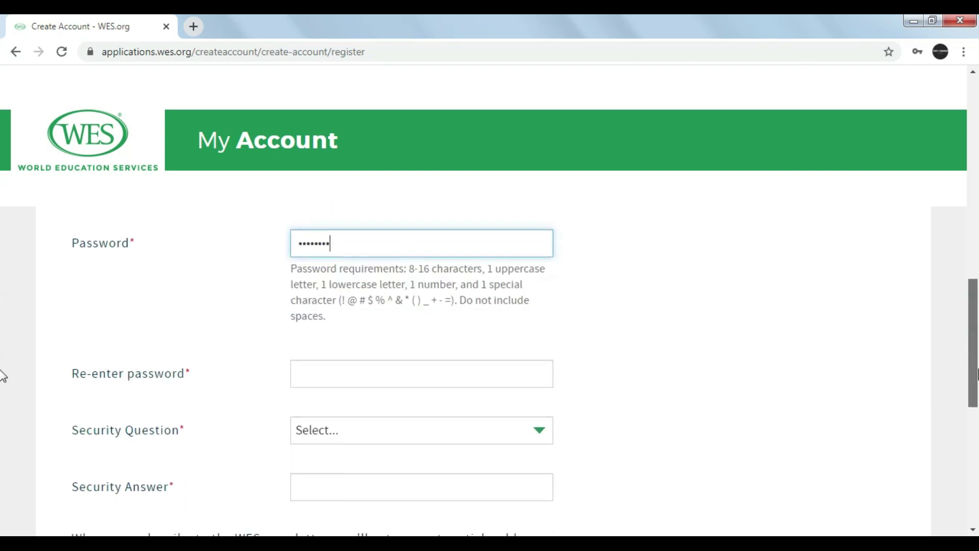
{"action": "left_click", "coordinate": [451, 345]}
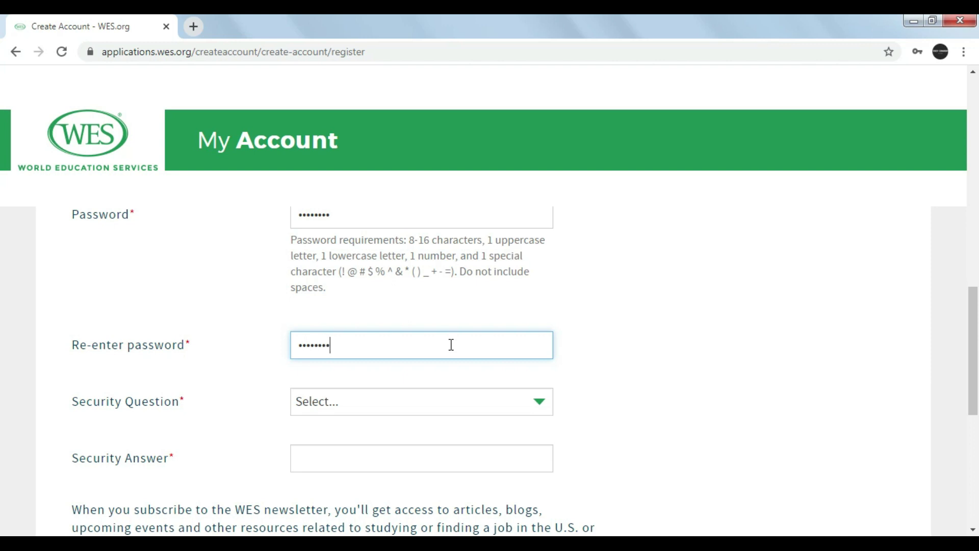
Choose the favorite movie security question and type its answer.
{"action": "left_click", "coordinate": [453, 401]}
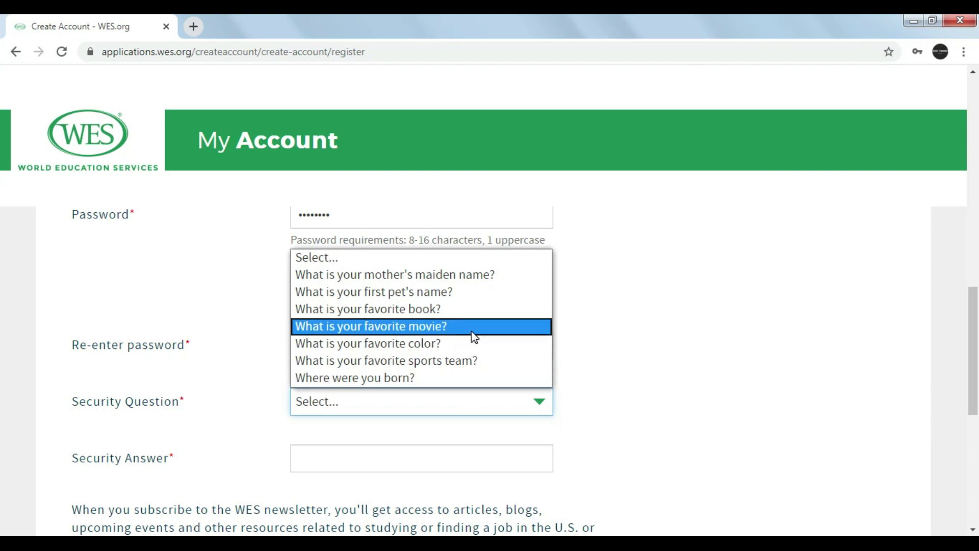
{"action": "left_click", "coordinate": [469, 326]}
{"action": "left_click", "coordinate": [389, 464]}
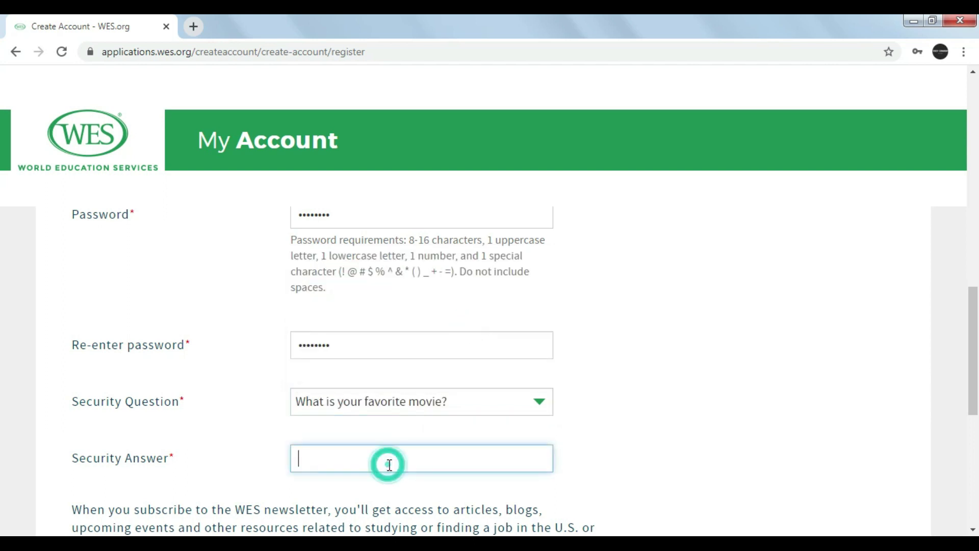
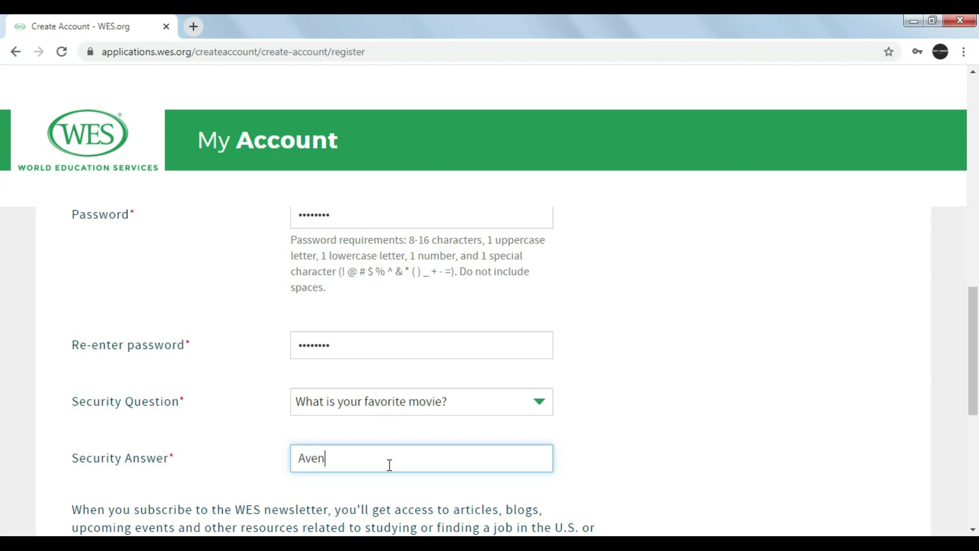
Opt in to the WES newsletter and submit the Create Account form.
{"action": "scroll", "coordinate": [2, 438], "scroll_direction": "down", "scroll_amount": 3}
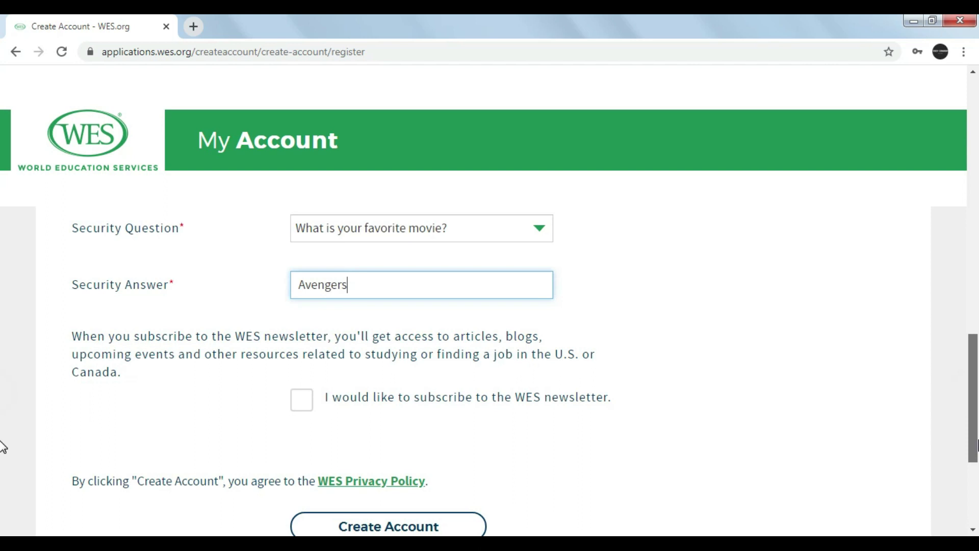
{"action": "scroll", "coordinate": [3, 454], "scroll_direction": "down", "scroll_amount": 1}
{"action": "left_click", "coordinate": [348, 355]}
{"action": "left_click", "coordinate": [403, 491]}
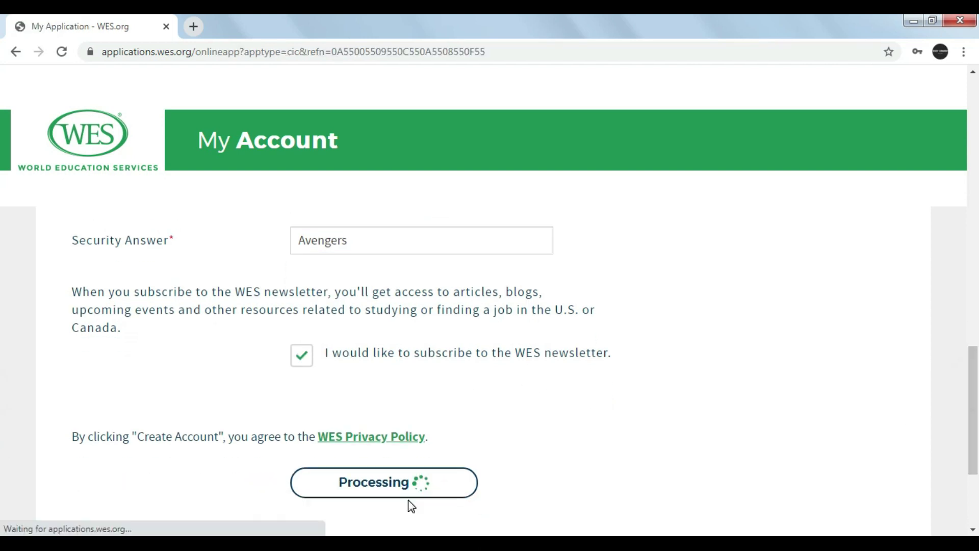
Set gender to Male and the mailing country to India.
{"action": "scroll", "coordinate": [974, 209], "scroll_direction": "down", "scroll_amount": 1}
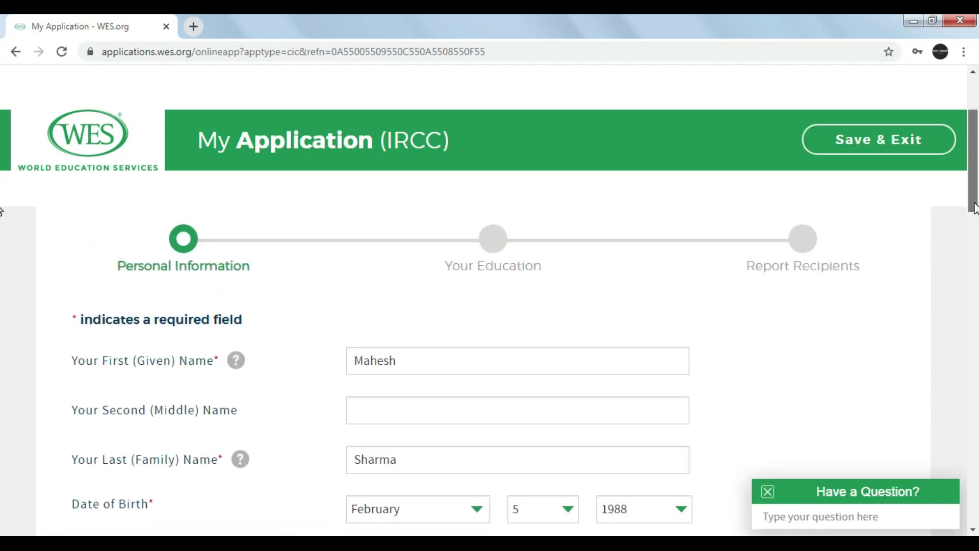
{"action": "left_click_drag", "start_coordinate": [974, 209], "coordinate": [975, 255]}
{"action": "left_click", "coordinate": [447, 368]}
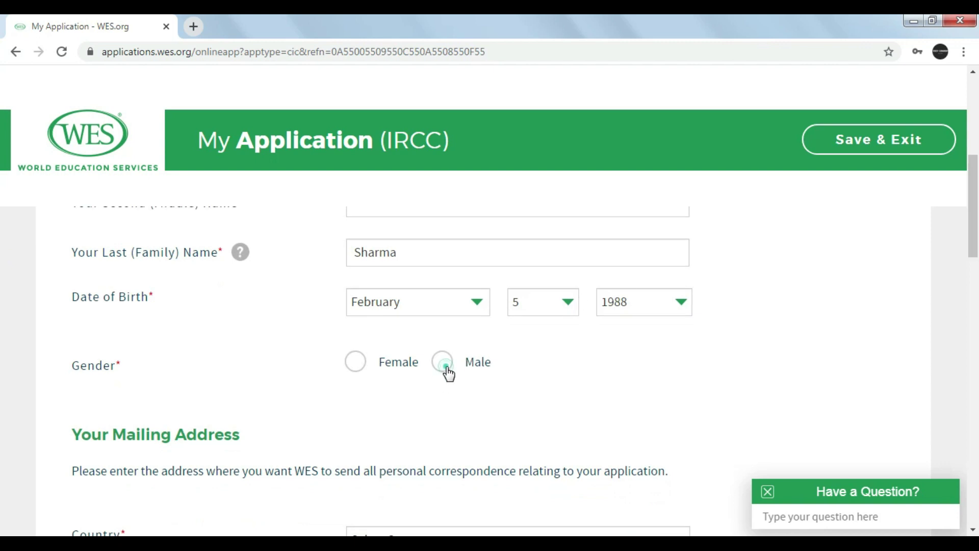
{"action": "left_click_drag", "start_coordinate": [974, 258], "coordinate": [975, 305]}
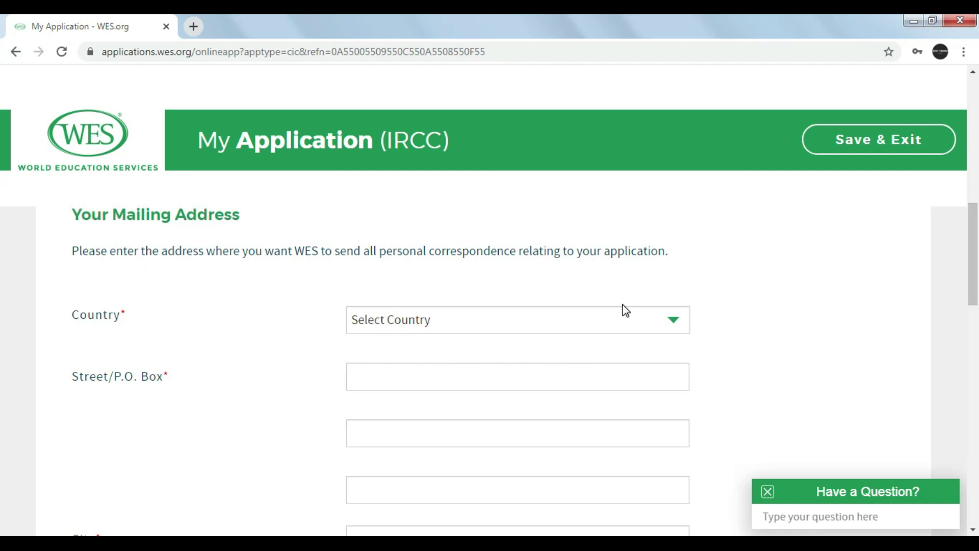
{"action": "left_click", "coordinate": [611, 317]}
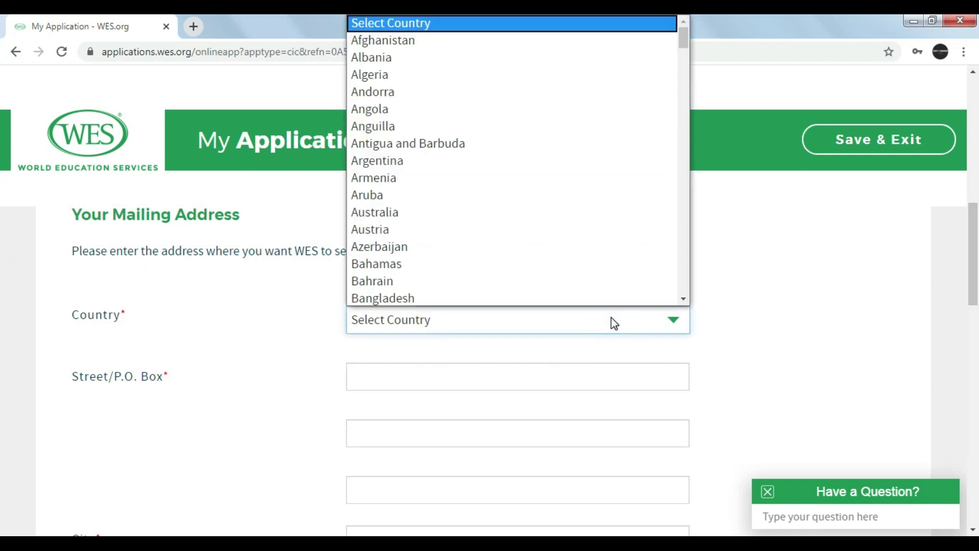
{"action": "type", "text": "in"}
{"action": "key", "text": "Return"}
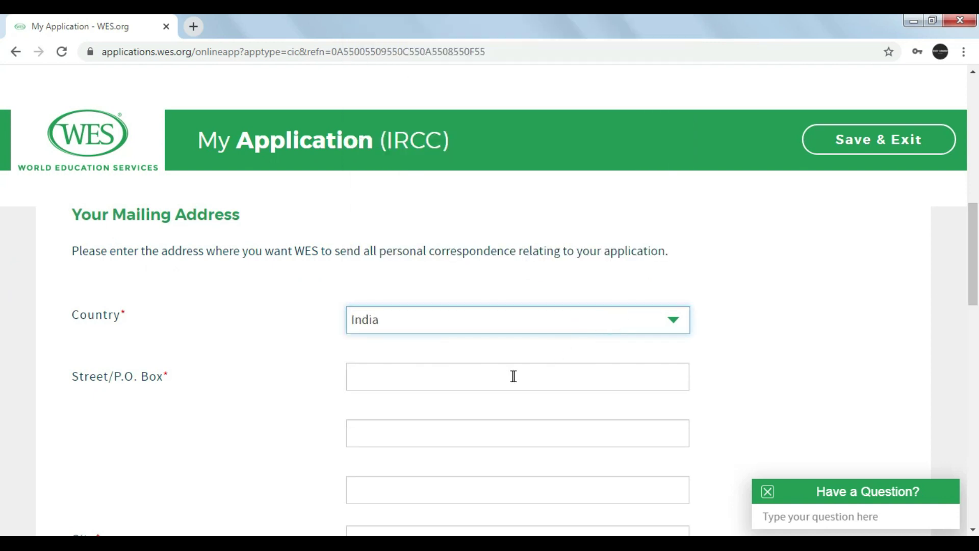
Enter the applicant's street address and city.
{"action": "left_click", "coordinate": [513, 375]}
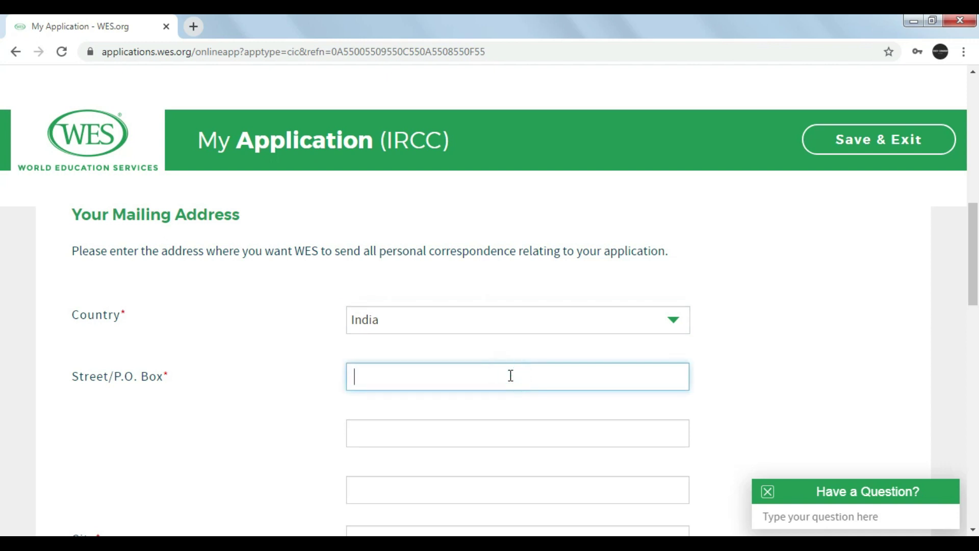
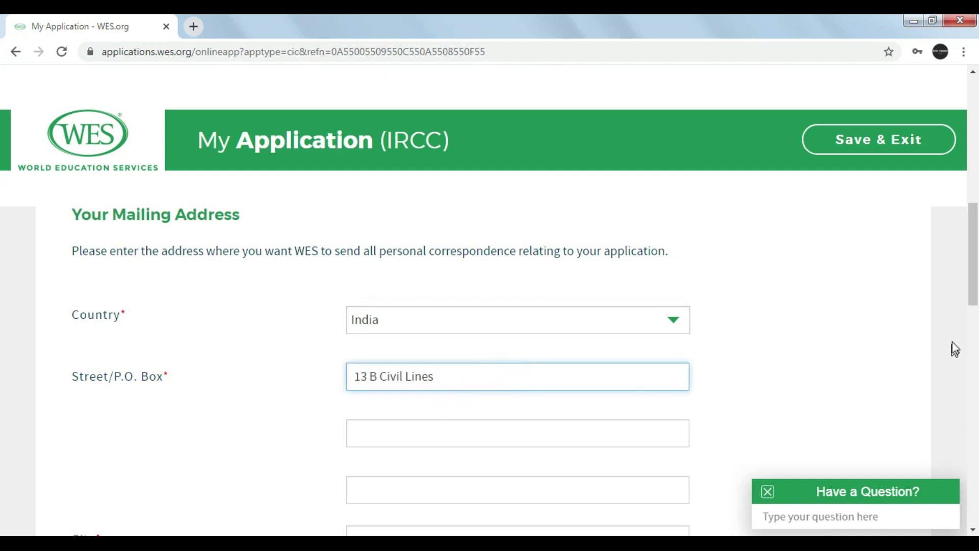
{"action": "scroll", "coordinate": [556, 396], "scroll_direction": "down", "scroll_amount": 3}
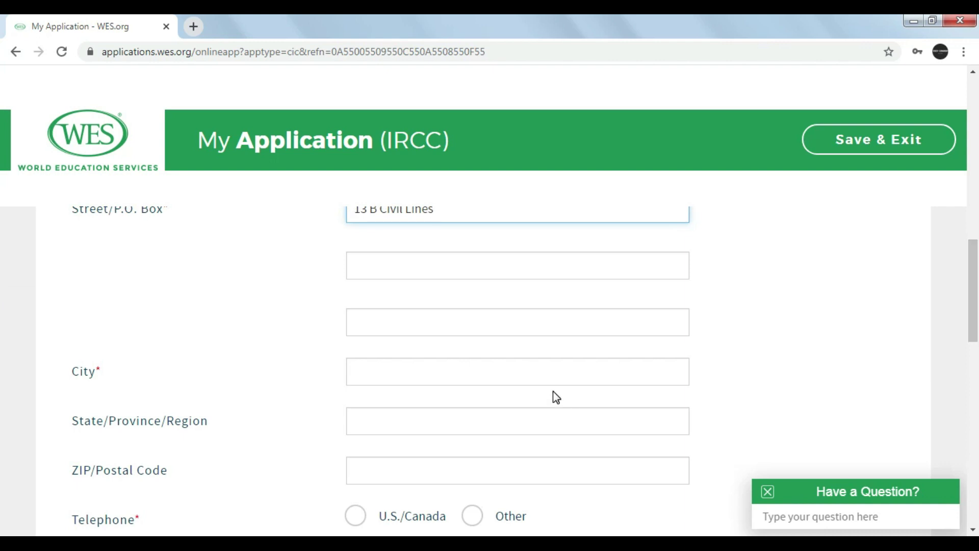
{"action": "left_click", "coordinate": [474, 376]}
{"action": "type", "text": "Lu"}
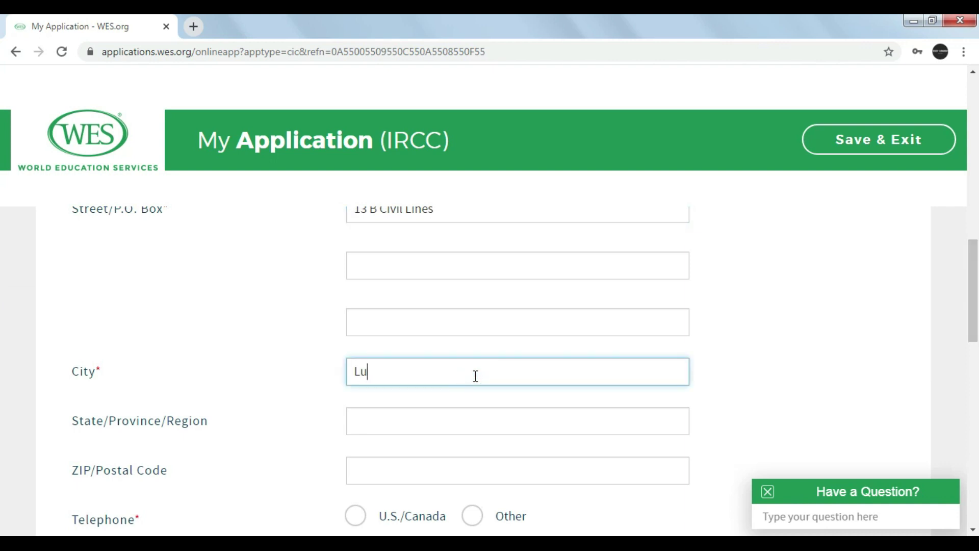
{"action": "type", "text": "dhiana"}
{"action": "left_click_drag", "start_coordinate": [973, 287], "coordinate": [975, 334]}
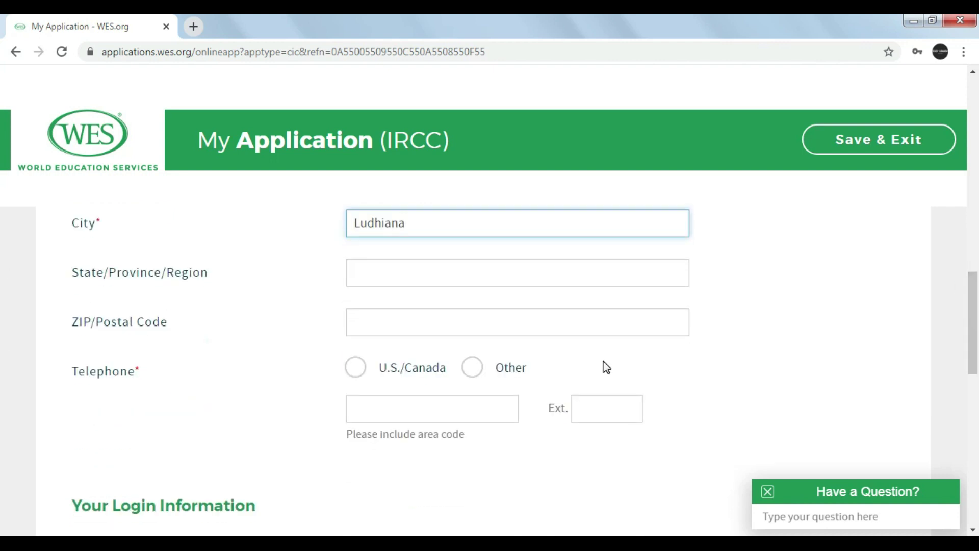
Choose an Other (non-U.S./Canada) telephone, enter the applicant's phone number, and submit.
{"action": "left_click", "coordinate": [474, 368]}
{"action": "left_click", "coordinate": [413, 408]}
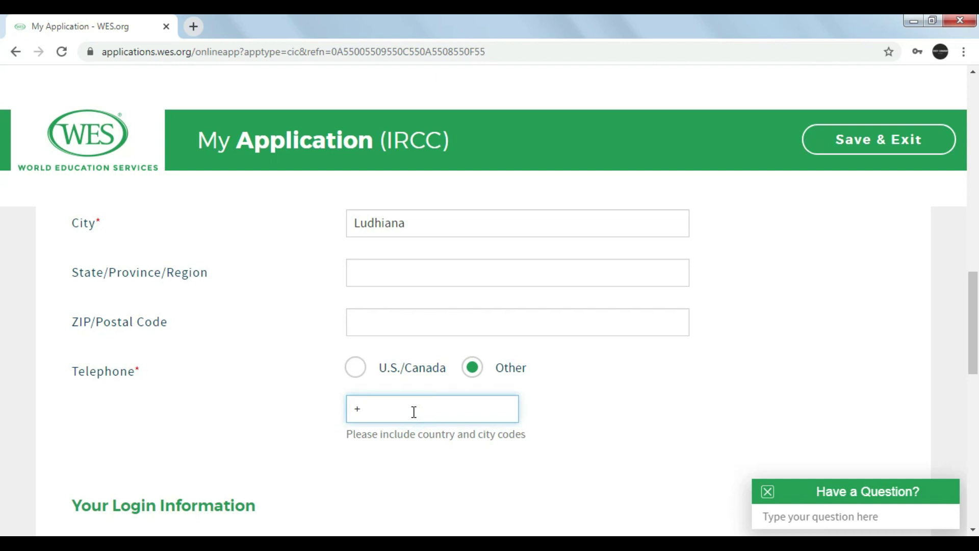
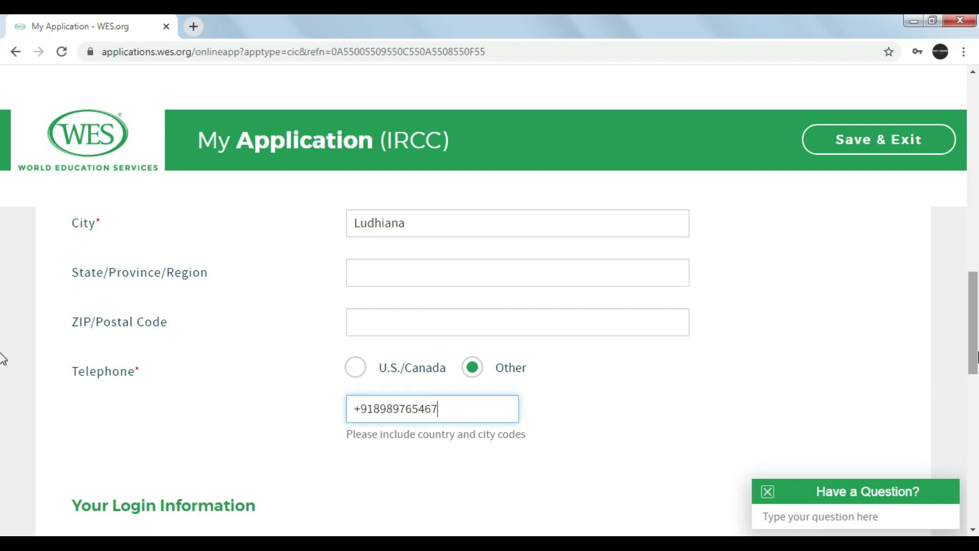
{"action": "left_click_drag", "start_coordinate": [975, 351], "coordinate": [976, 418]}
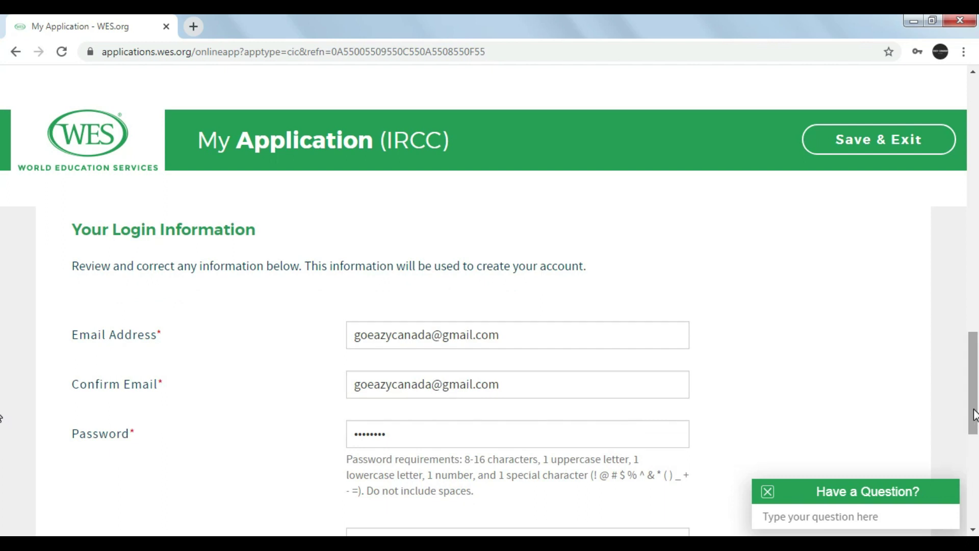
{"action": "left_click_drag", "start_coordinate": [975, 416], "coordinate": [976, 497]}
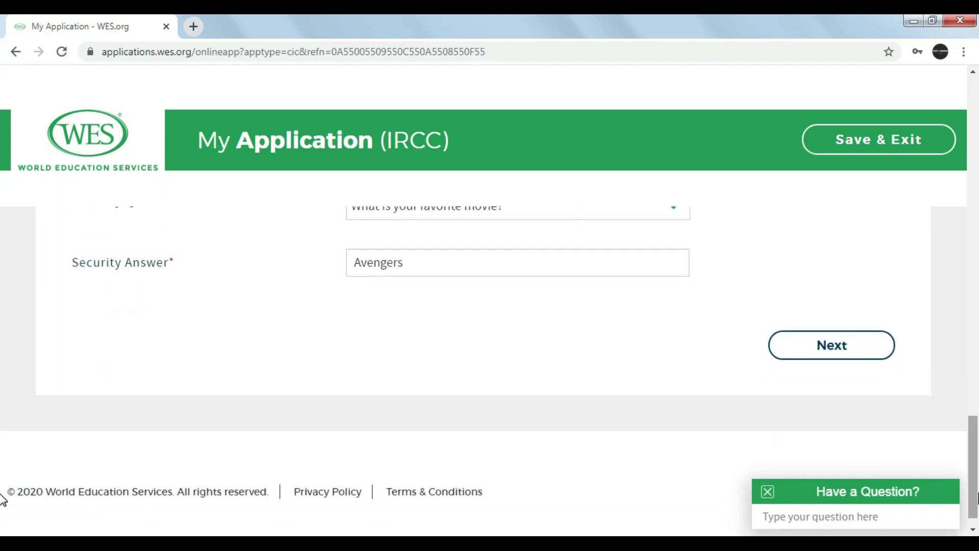
{"action": "left_click", "coordinate": [851, 359]}
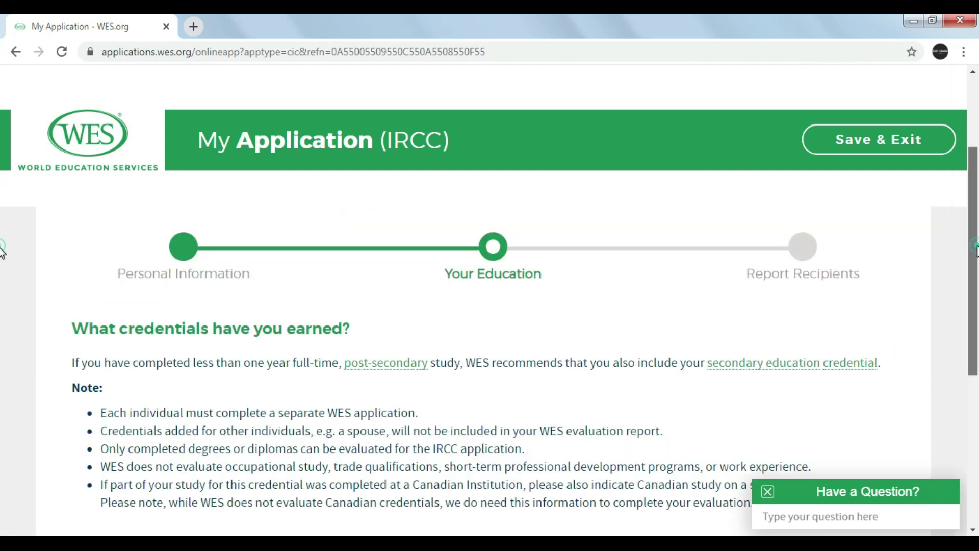
Scroll down the Your Education page to the credential notes and Add Credential button.
{"action": "left_click_drag", "start_coordinate": [975, 251], "coordinate": [976, 280]}
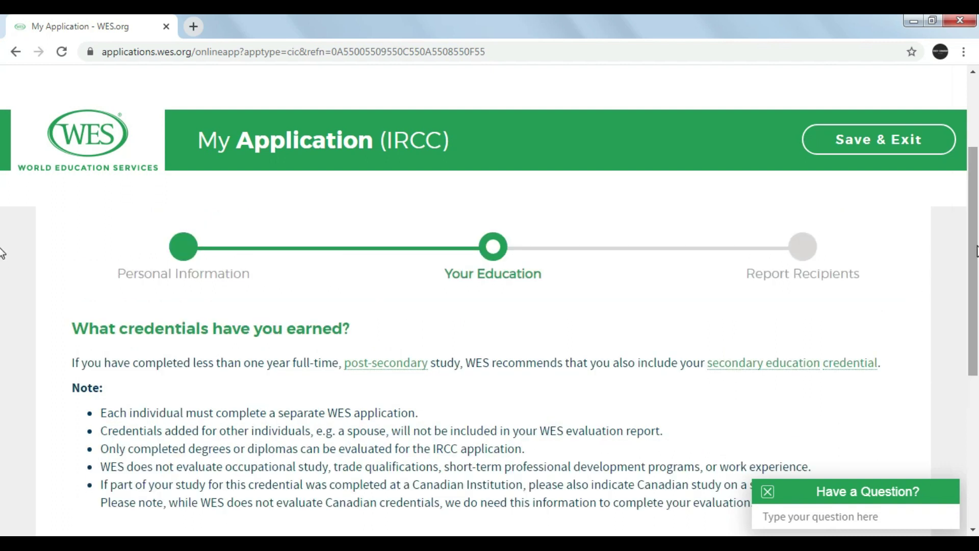
{"action": "scroll", "coordinate": [3, 255], "scroll_direction": "down", "scroll_amount": 1}
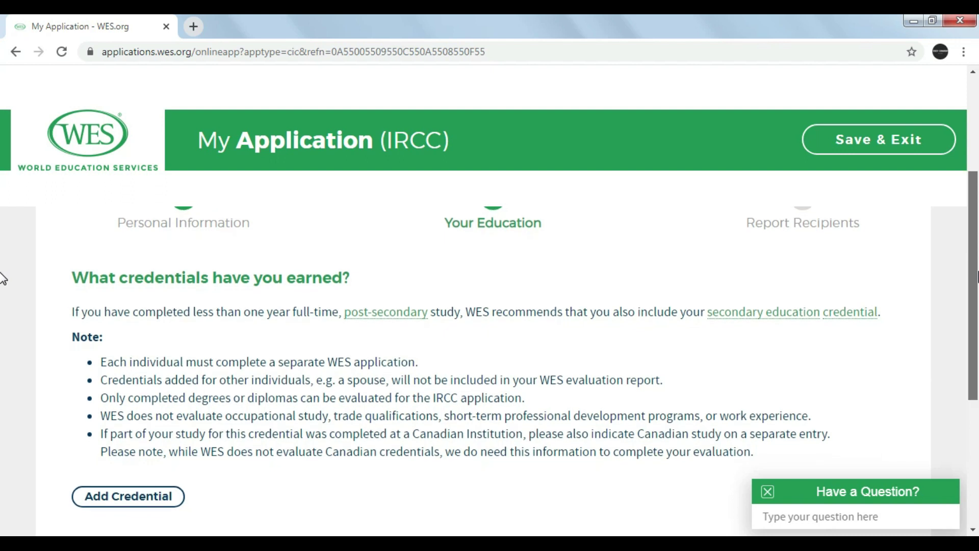